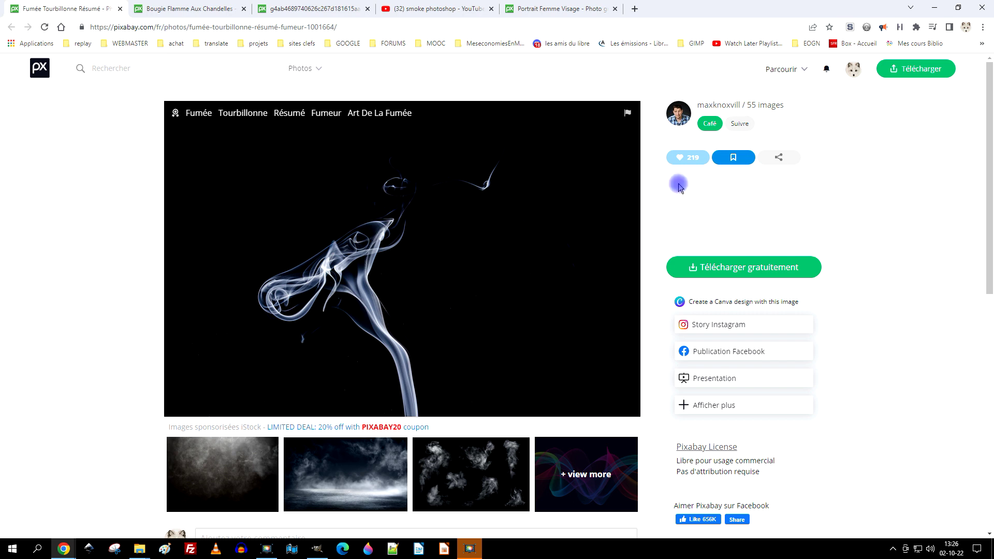
Step: Open the 1920×1272 version of the smoke photo from Pixabay in full view and copy the image
click(727, 265)
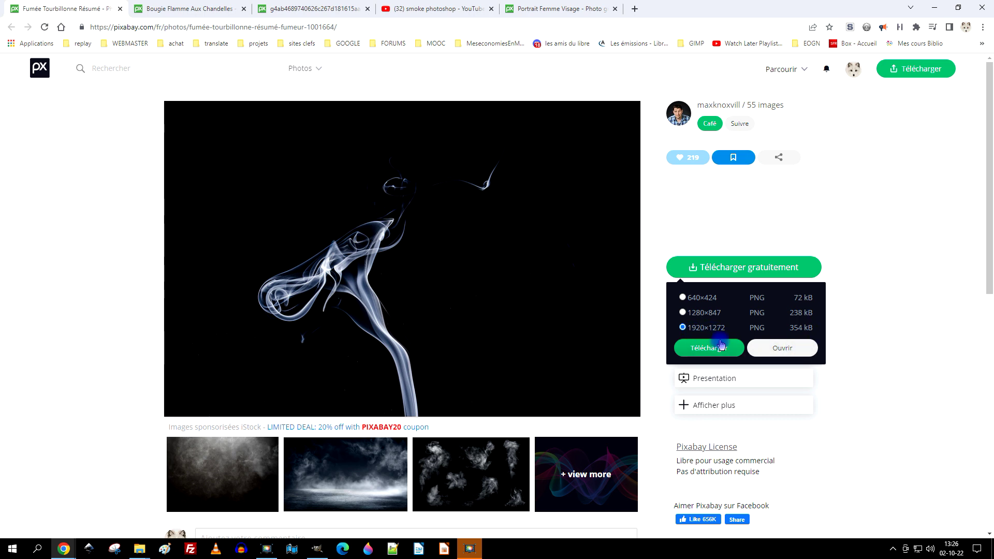
click(784, 349)
right_click(421, 196)
click(471, 230)
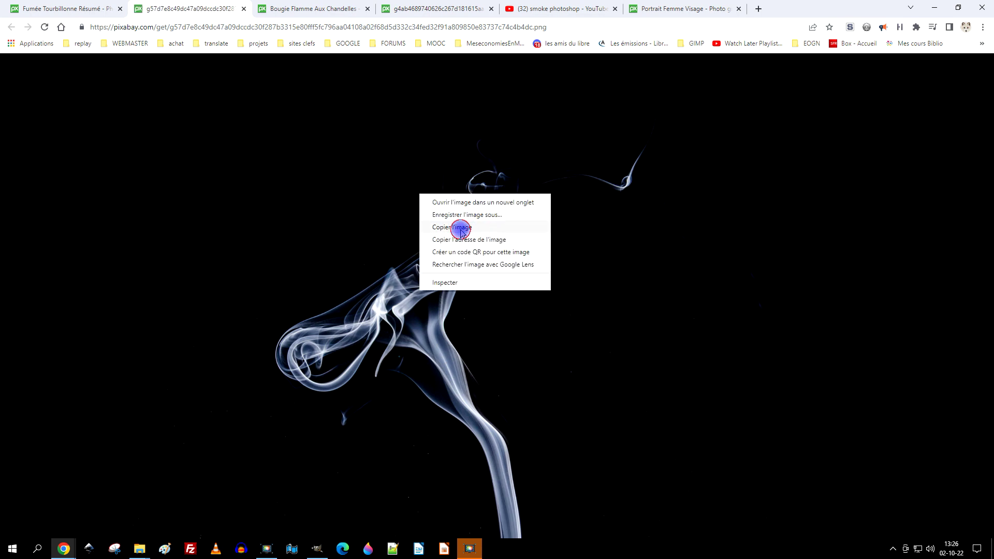
Step: Switch to GIMP and paste the copied smoke image as a new layer above the bougie éteinte layer
click(317, 548)
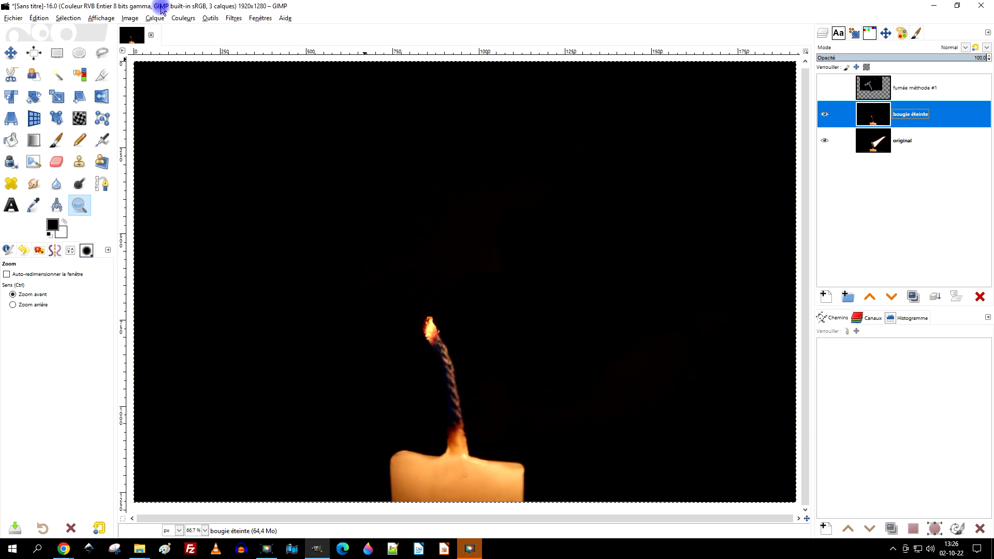
click(39, 17)
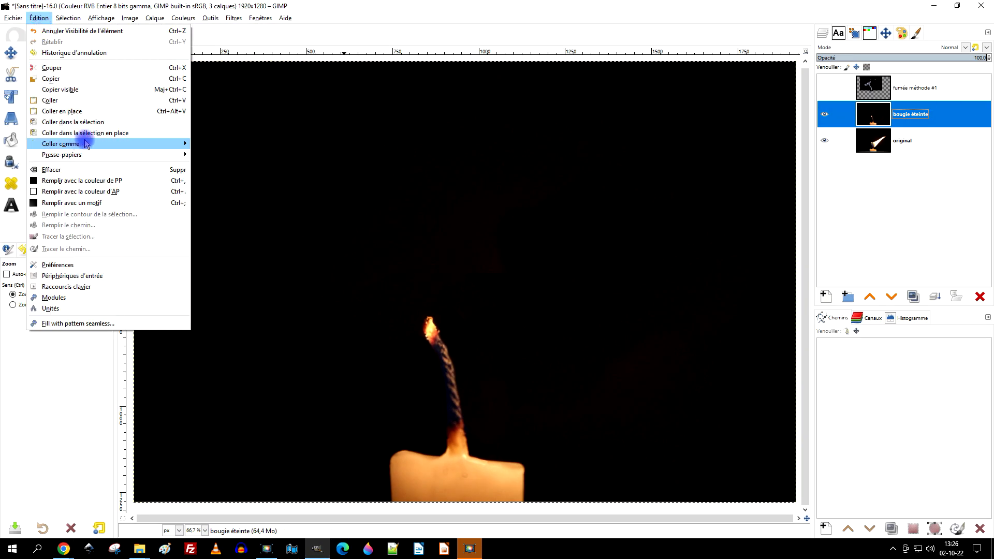
mouse_move(162, 145)
click(256, 146)
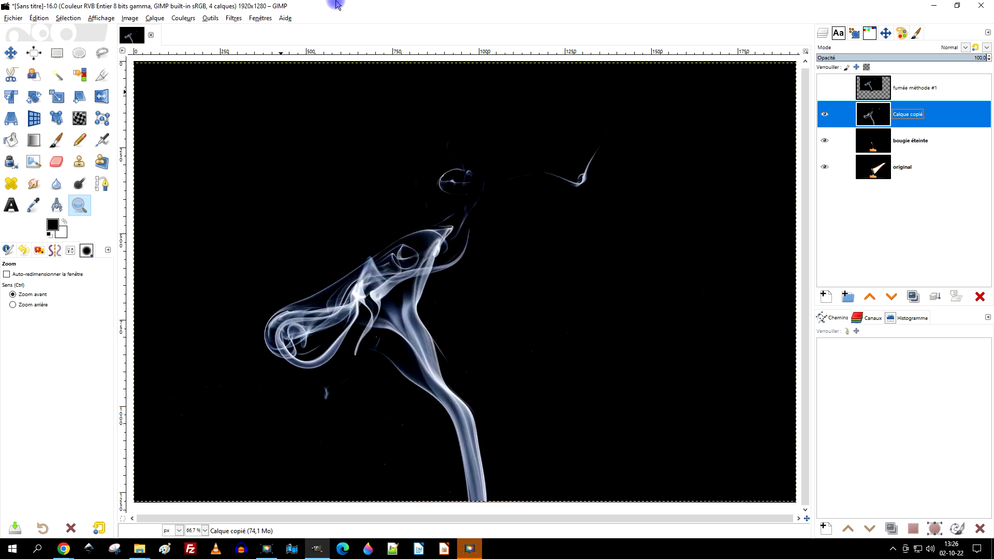
Step: Rename the pasted smoke layer "fumée méthode #2", reusing the name of the fumée méthode #1 layer
double_click(899, 114)
double_click(911, 88)
key(ctrl+c)
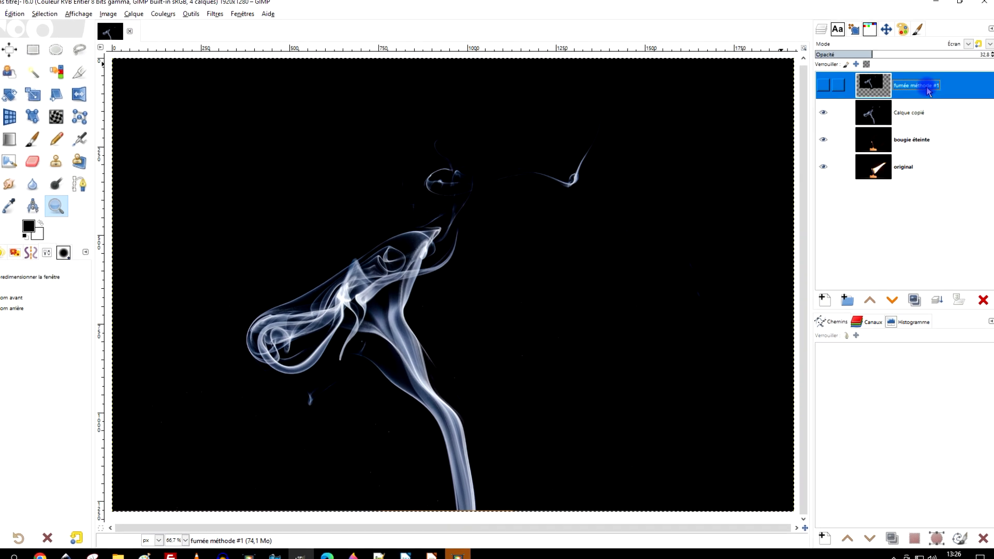
click(914, 106)
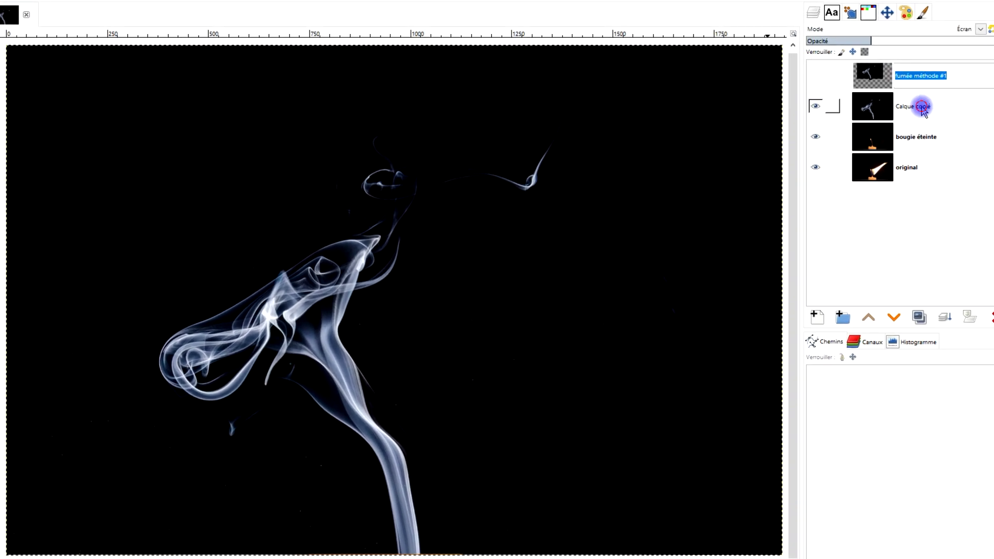
click(915, 109)
key(ctrl+v)
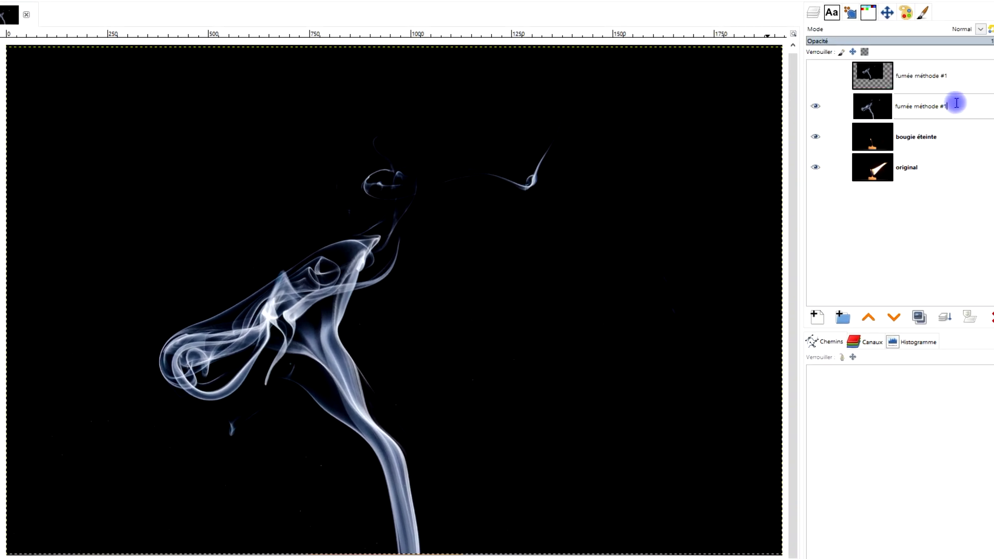
key(Return)
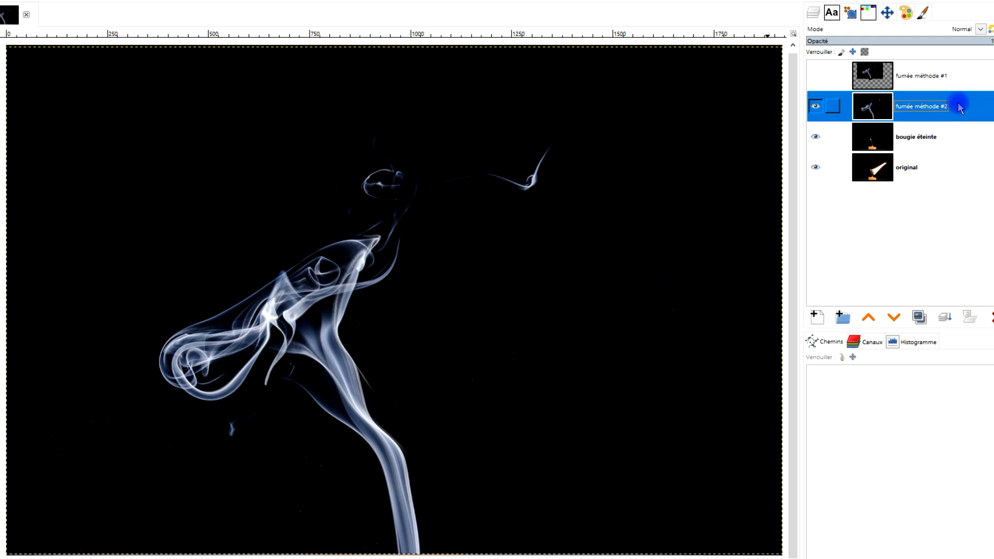
Step: Lower the fumée méthode #2 layer's opacity to 34.7 and move the smoke so its base meets the glowing wick tip
click(816, 107)
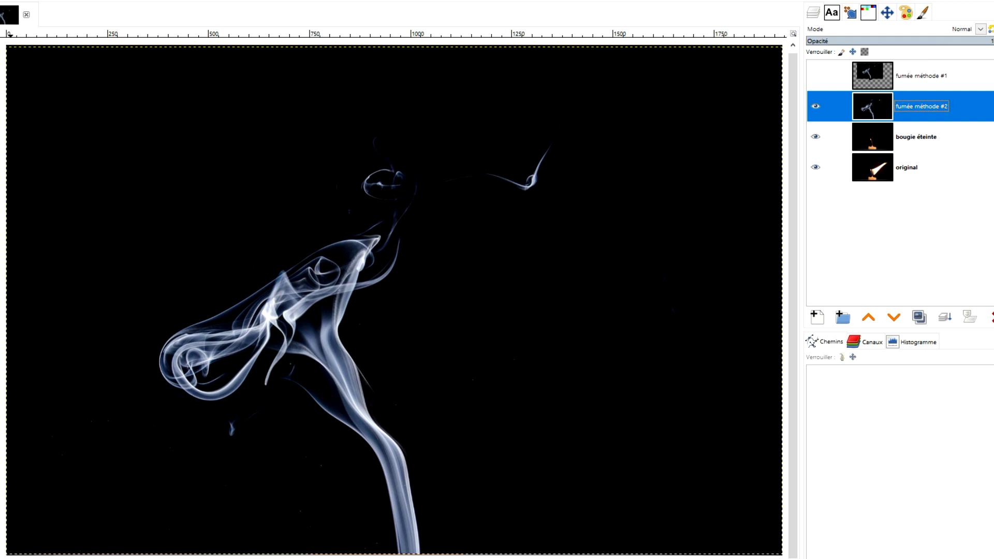
drag(985, 50, 877, 34)
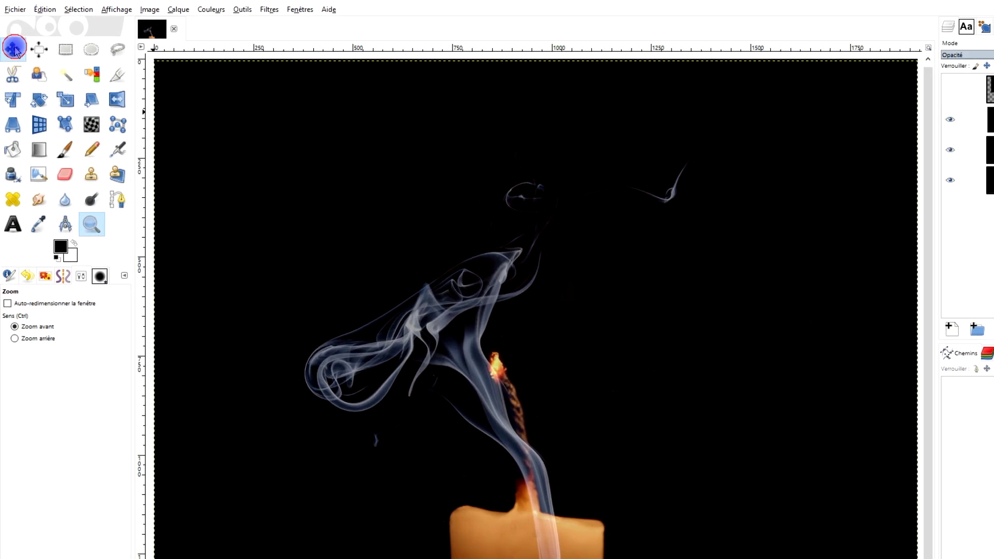
click(10, 39)
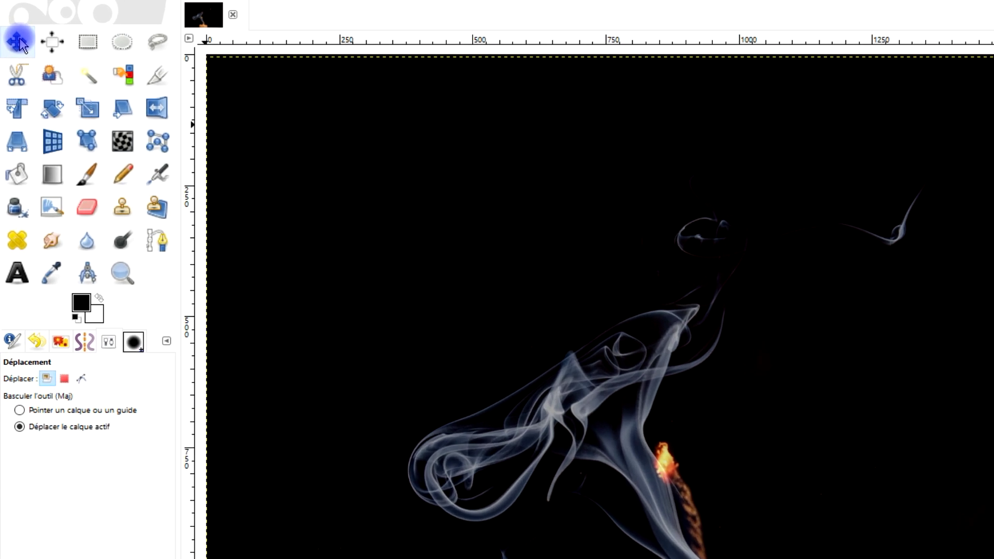
drag(681, 456, 614, 249)
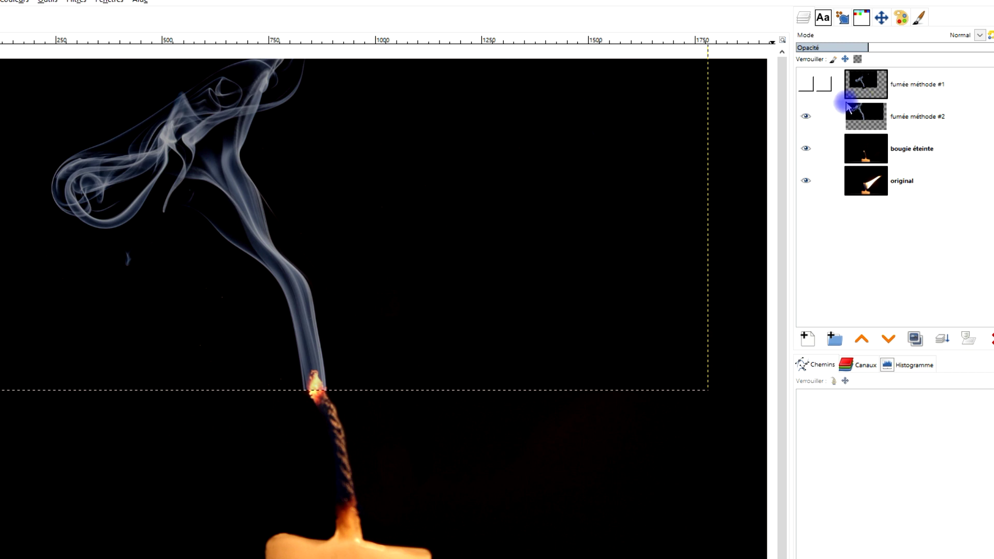
click(898, 115)
drag(305, 300, 307, 307)
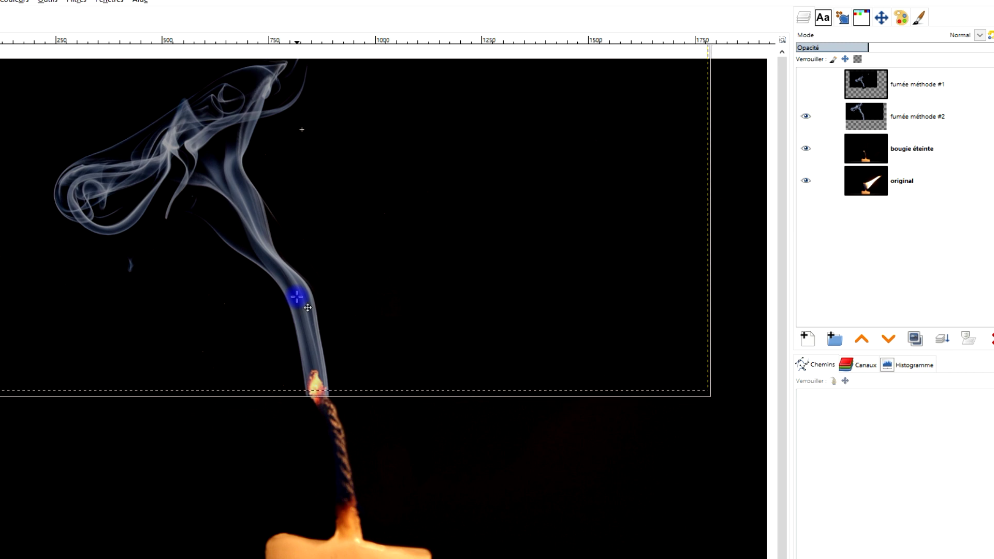
Step: Fit the fumée méthode #2 layer to the image size and add a layer mask initialized to a grayscale copy of the layer
right_click(880, 118)
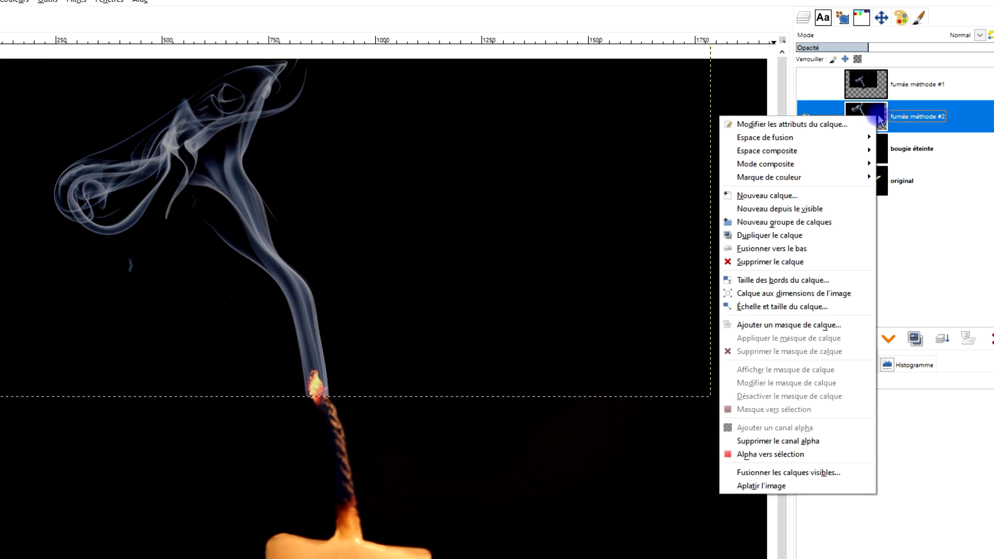
click(837, 293)
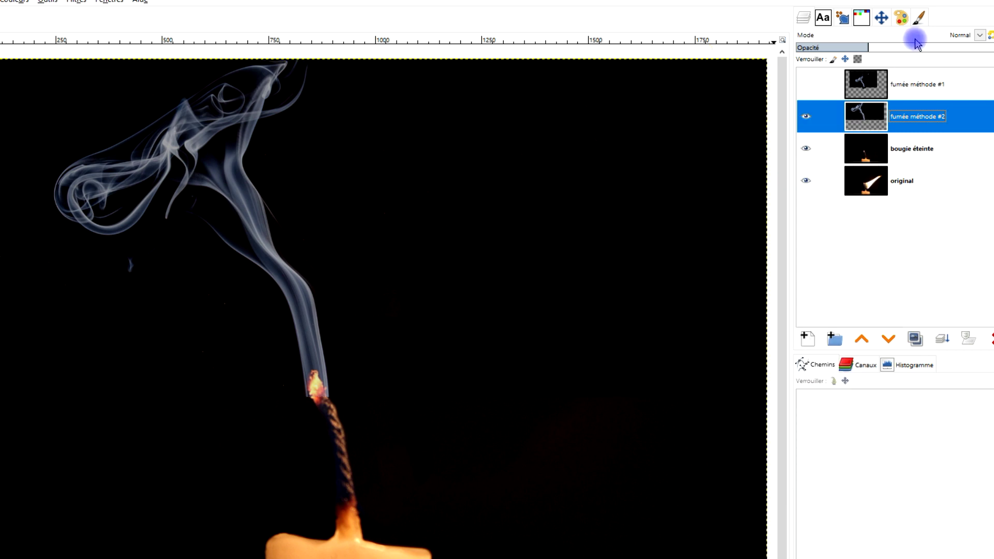
right_click(874, 121)
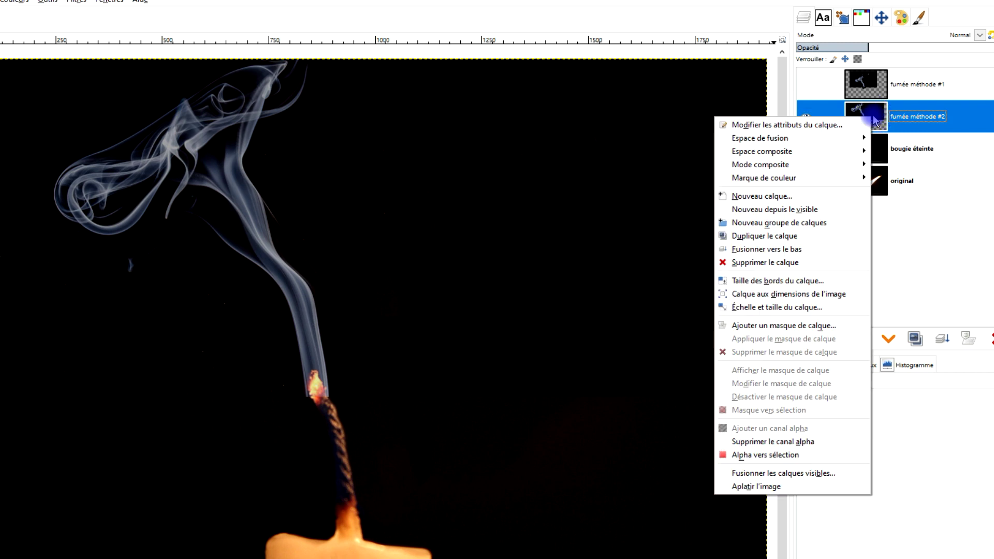
click(800, 325)
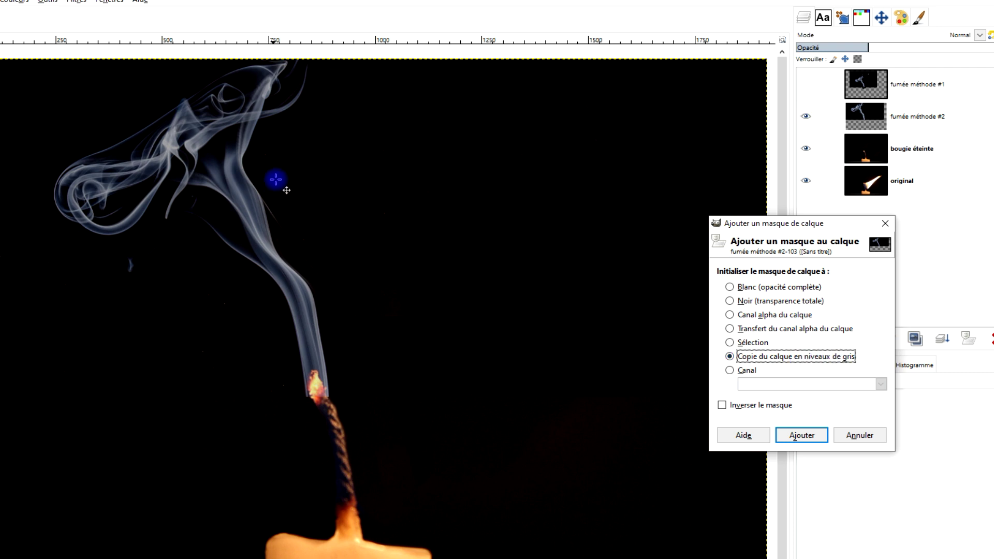
click(808, 437)
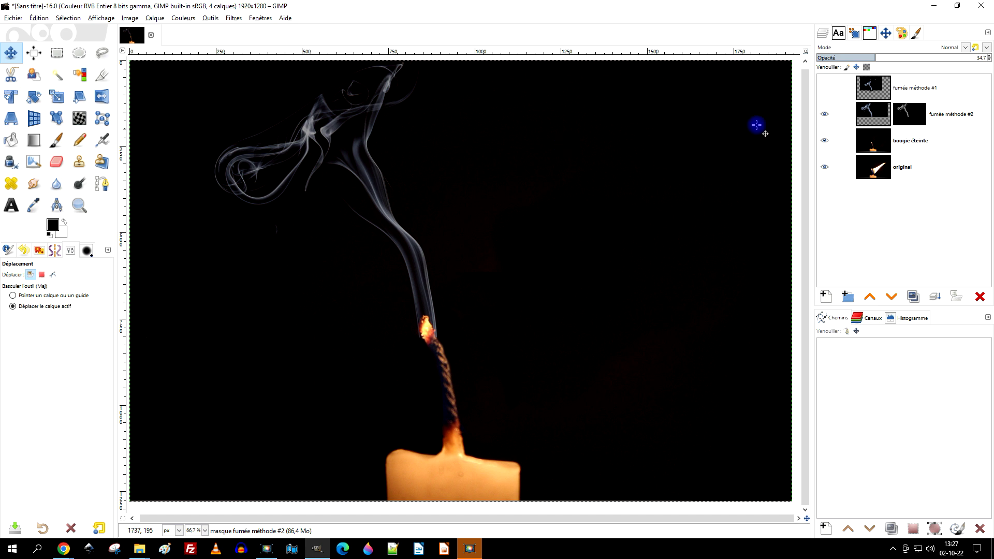
Step: Raise the masked fumée méthode #2 layer's opacity to 60.5
click(937, 108)
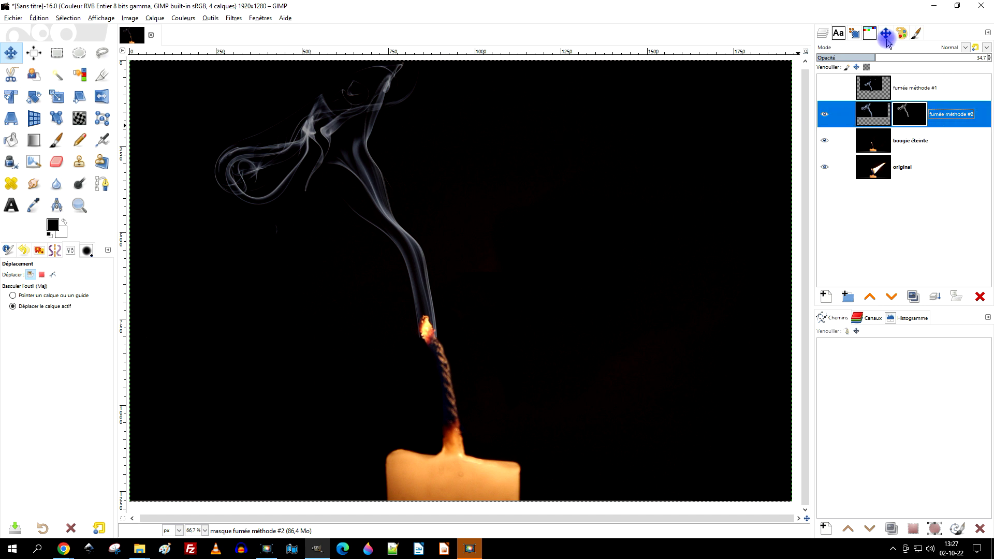
drag(880, 57, 925, 57)
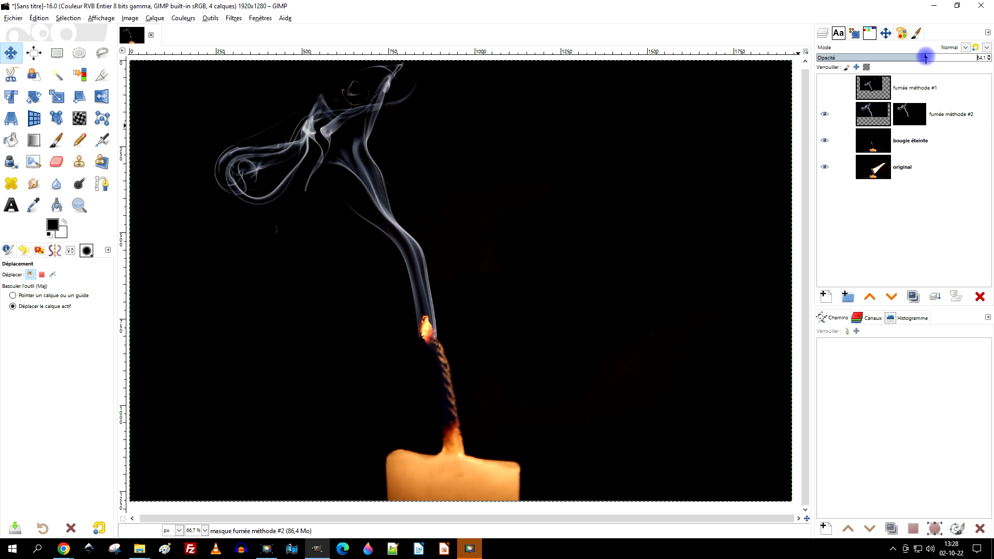
Step: Show the fumée méthode #1 layer in place of fumée méthode #2 and set its opacity to about 34
click(919, 83)
click(825, 114)
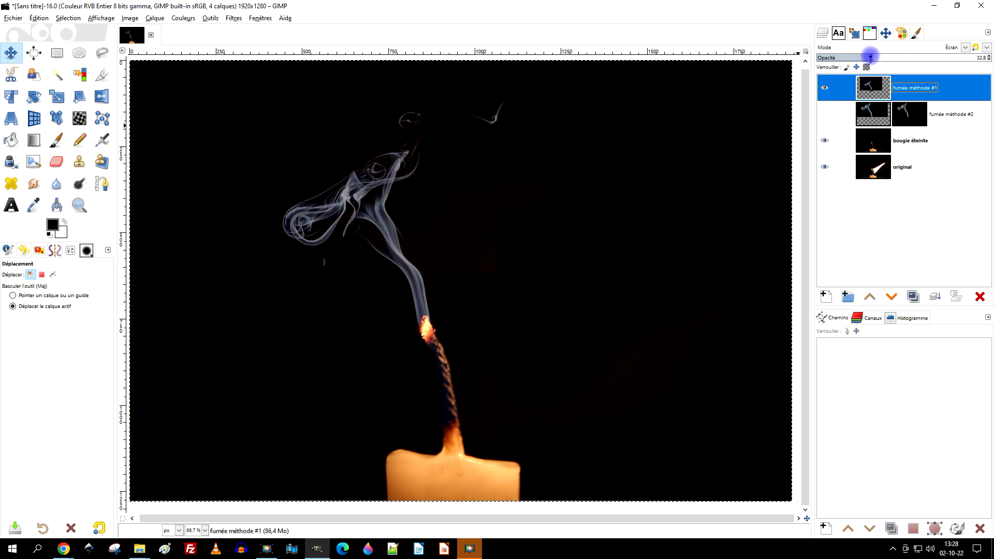
drag(887, 58, 887, 57)
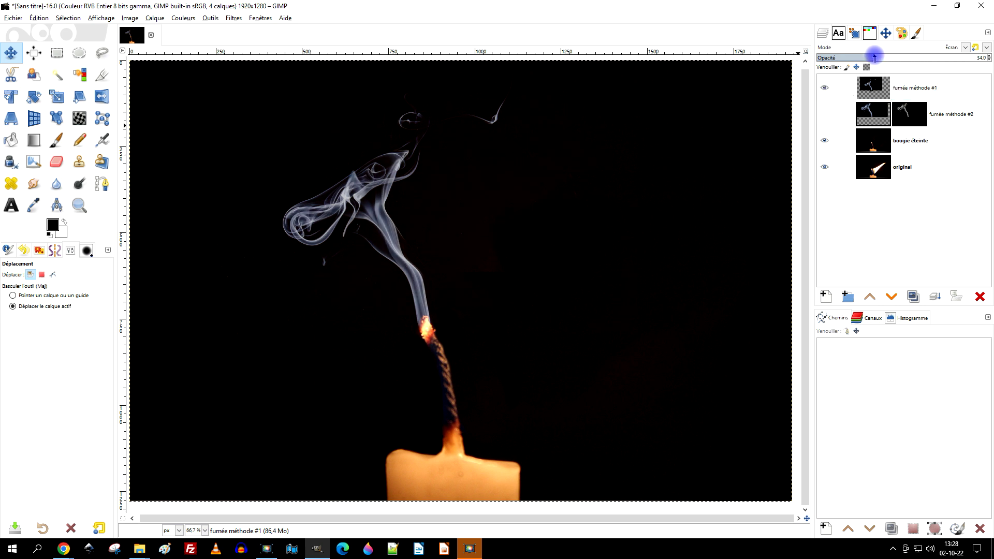
Step: Make the fumée méthode #2 layer visible again and hide fumée méthode #1
click(919, 118)
click(825, 115)
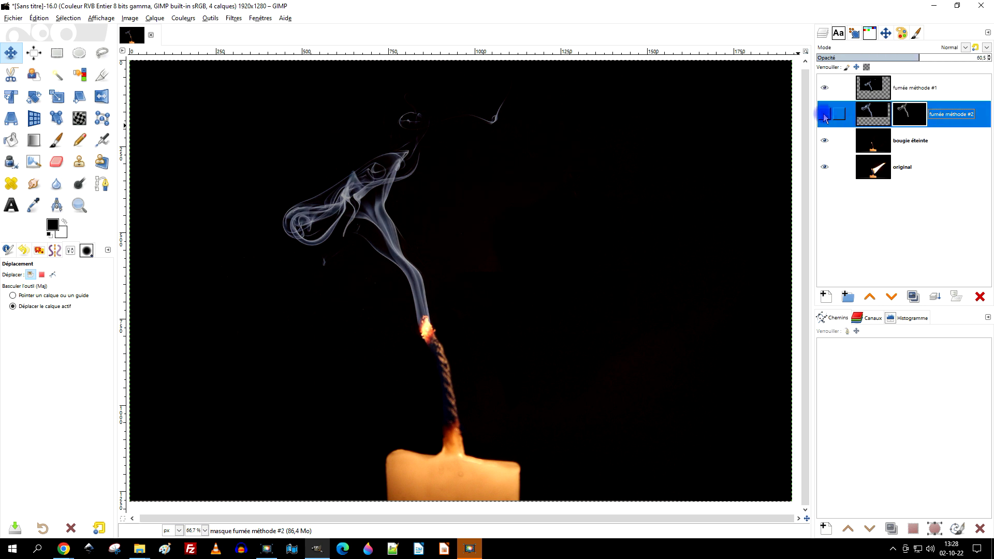
click(825, 116)
click(827, 87)
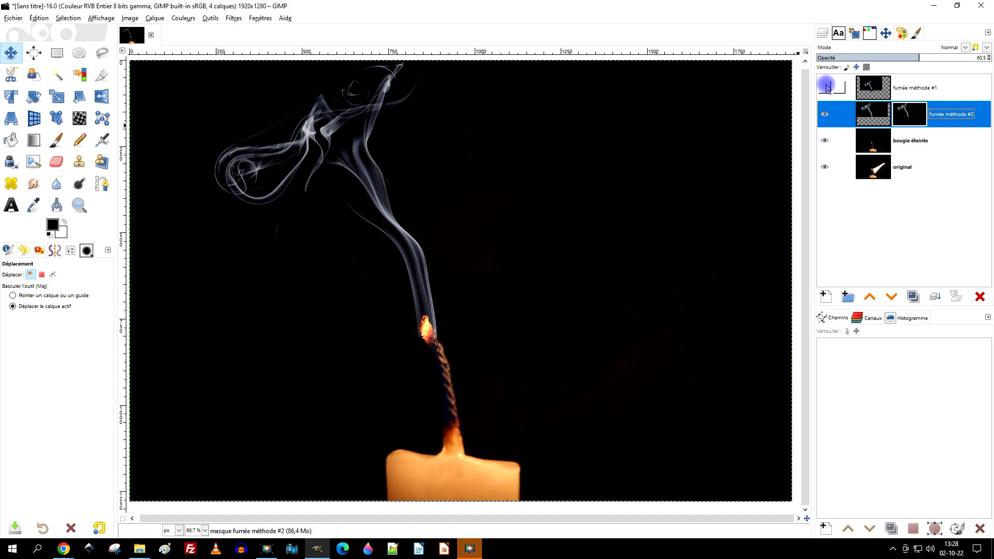
Step: Set the fumée méthode #2 layer's opacity to 54.1
click(966, 119)
click(839, 53)
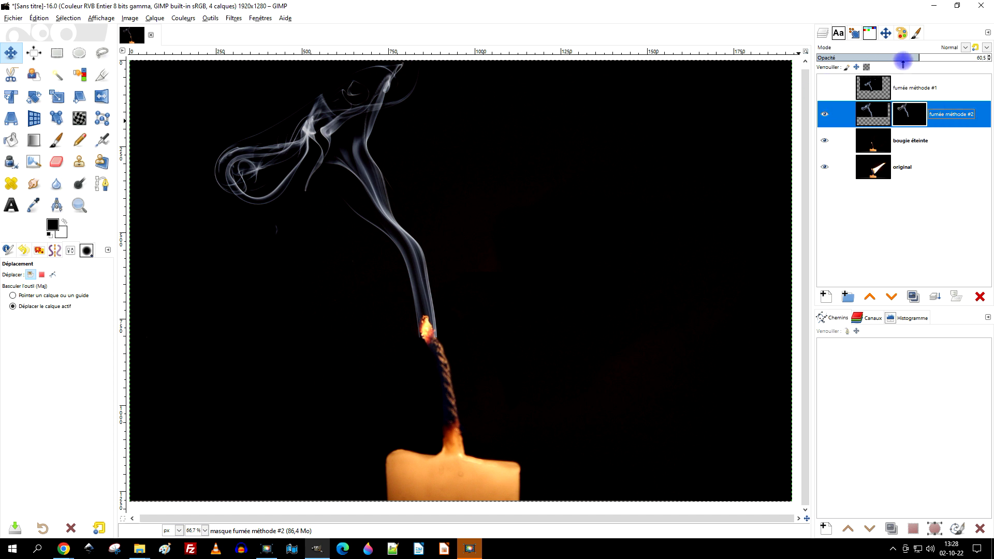
drag(902, 62, 912, 58)
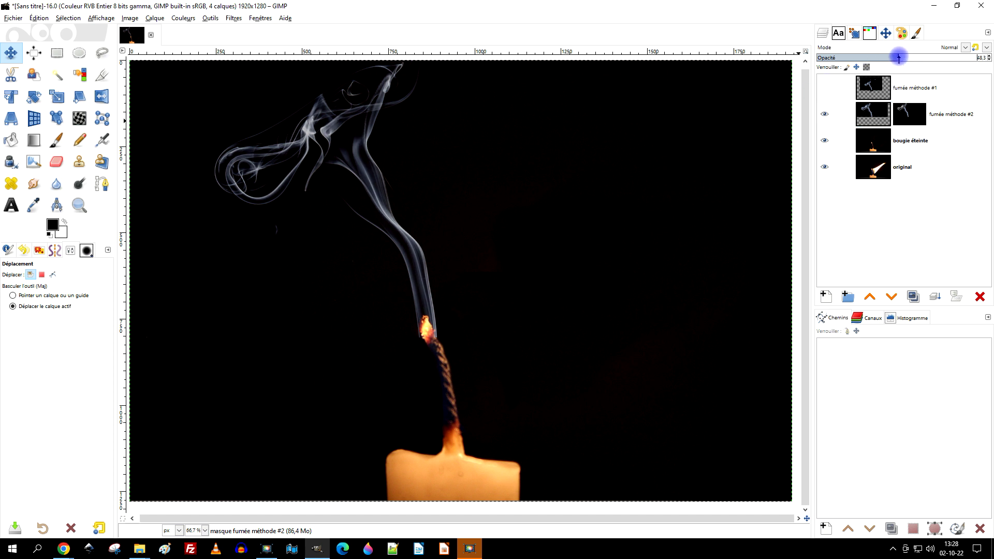
click(931, 57)
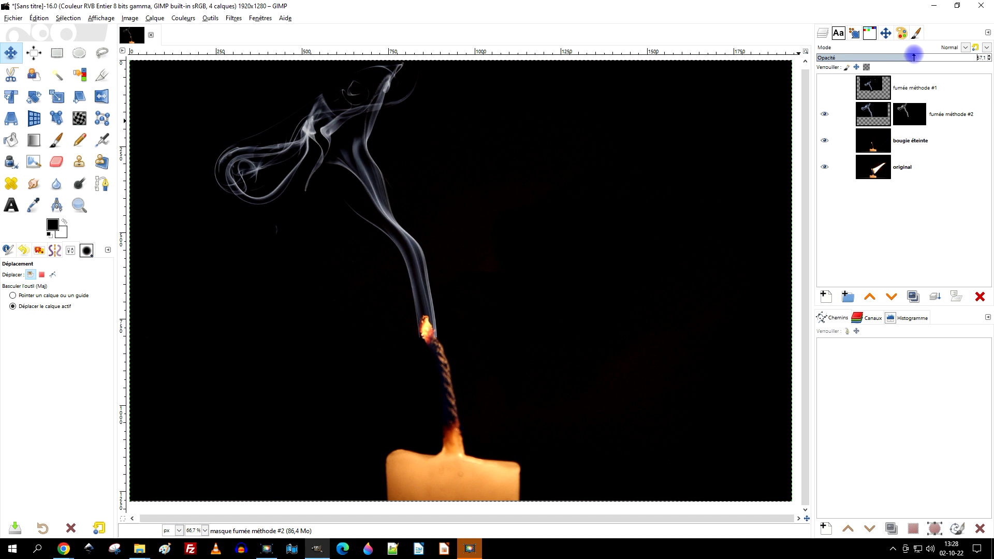
Step: Paint black on the fumée méthode #2 mask with the size 156 Hardness 075 brush to remove stray smoke edges around the glowing wick tip
click(909, 107)
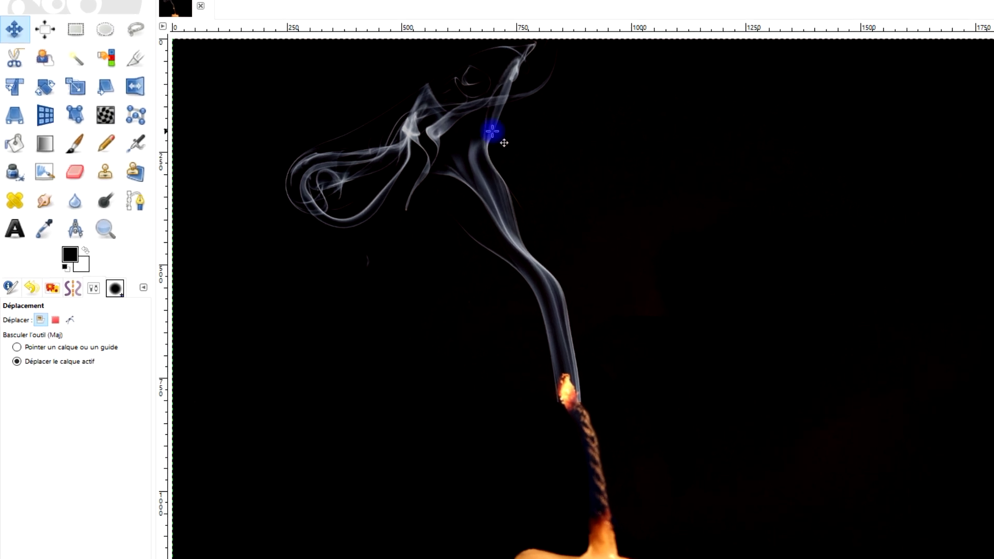
click(78, 148)
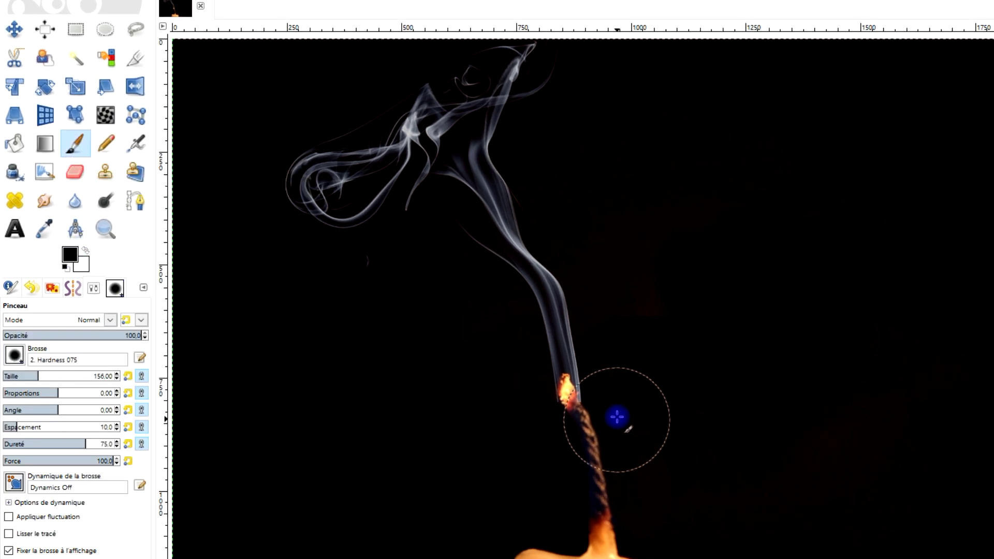
scroll(595, 415, up, 4)
mouse_move(495, 419)
mouse_down()
mouse_move(516, 274)
mouse_move(519, 337)
mouse_move(510, 383)
mouse_up()
drag(344, 312, 372, 390)
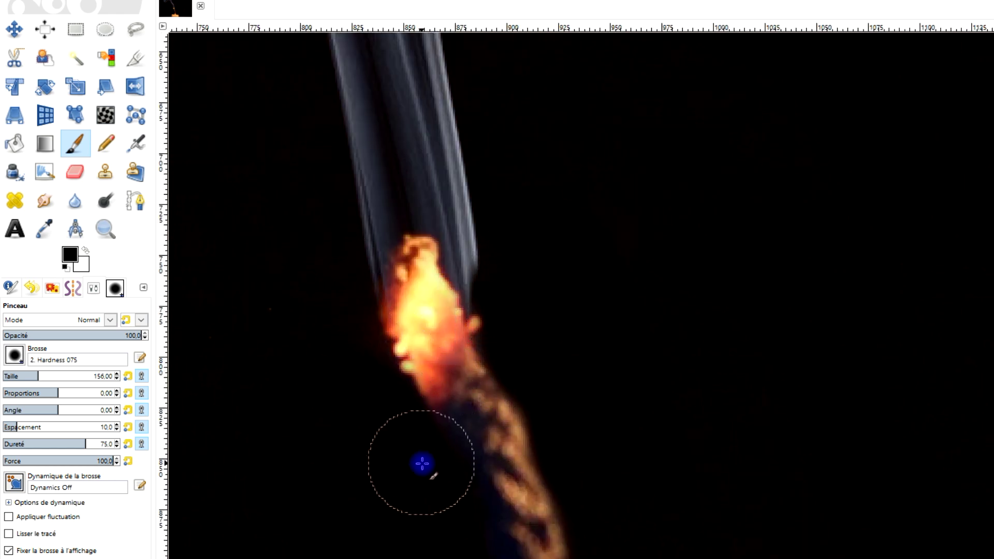
mouse_move(511, 203)
mouse_down()
mouse_move(524, 312)
mouse_move(512, 179)
mouse_move(481, 307)
mouse_up()
click(62, 258)
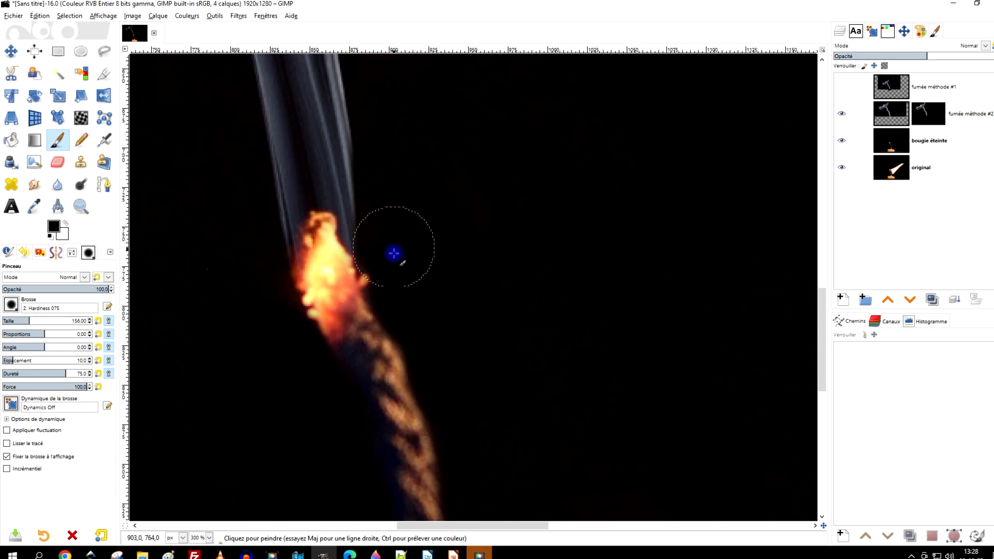
scroll(466, 226, down, 4)
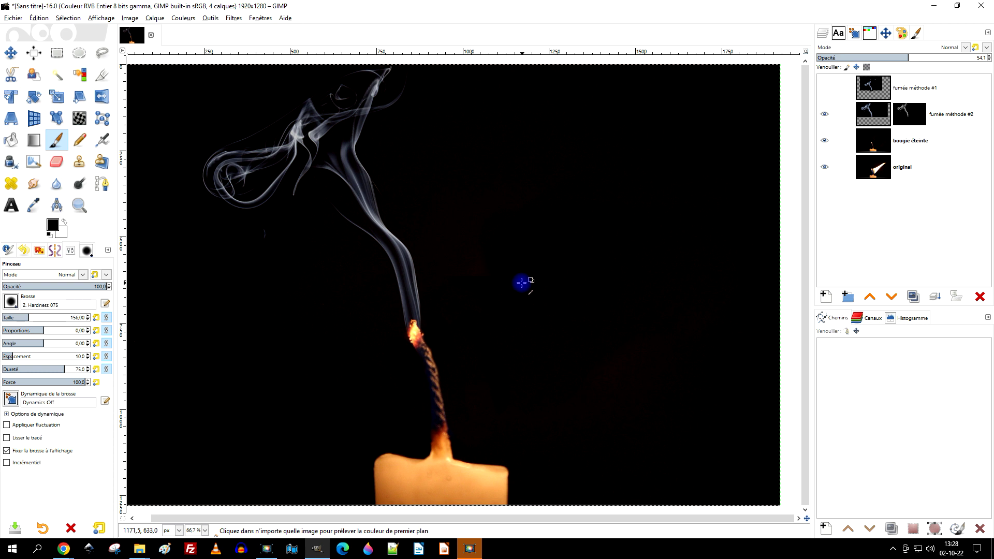
mouse_move(522, 281)
mouse_down()
mouse_move(542, 276)
mouse_move(530, 278)
mouse_up()
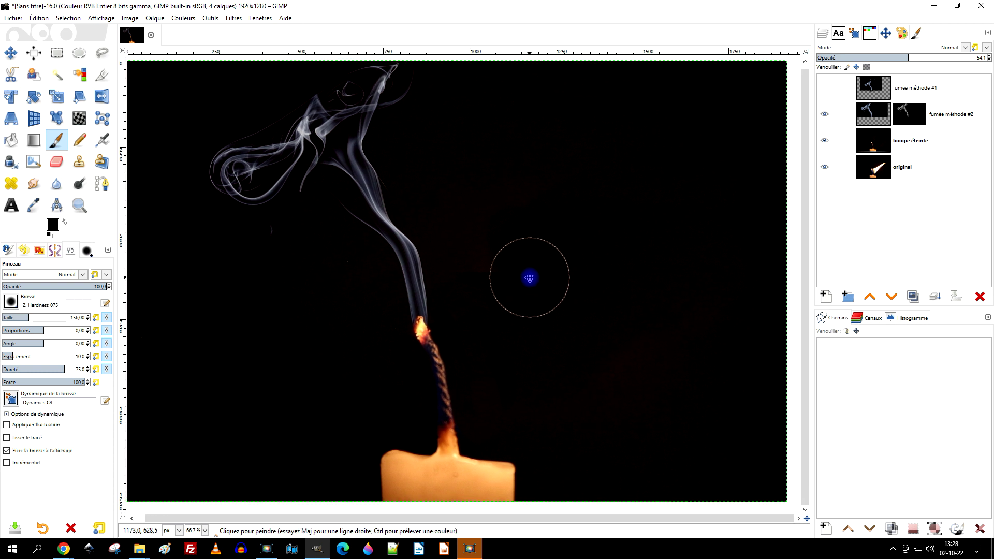
Step: Preview the "Transparent Smoke - Short Photoshop Tutorial" video in the browser's YouTube results and return to GIMP
click(929, 7)
click(571, 9)
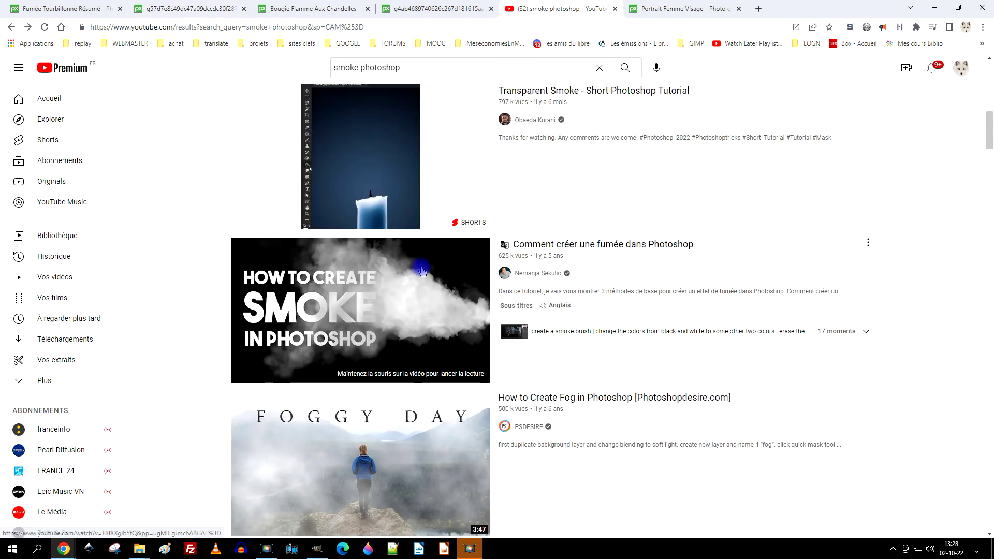
scroll(594, 310, up, 3)
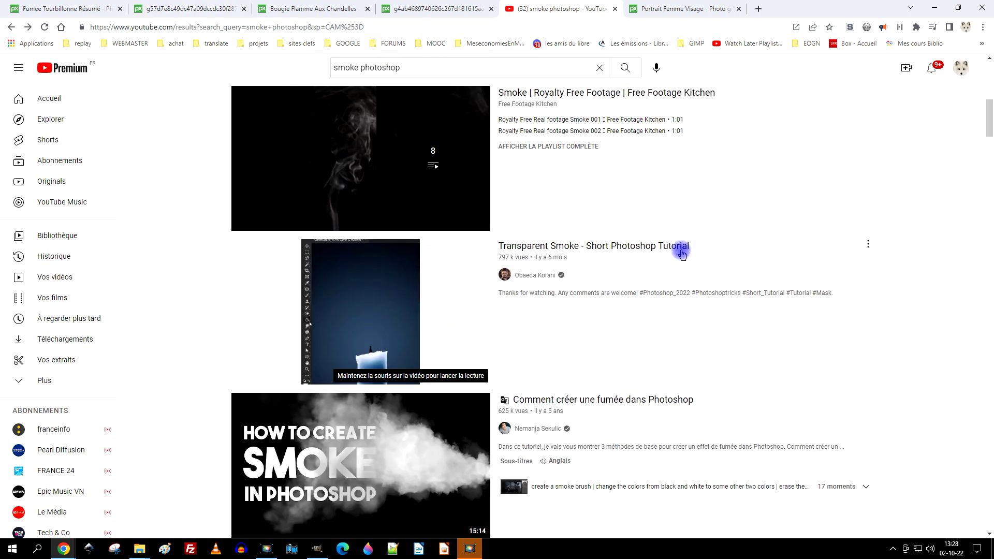
scroll(681, 252, up, 8)
scroll(681, 252, down, 10)
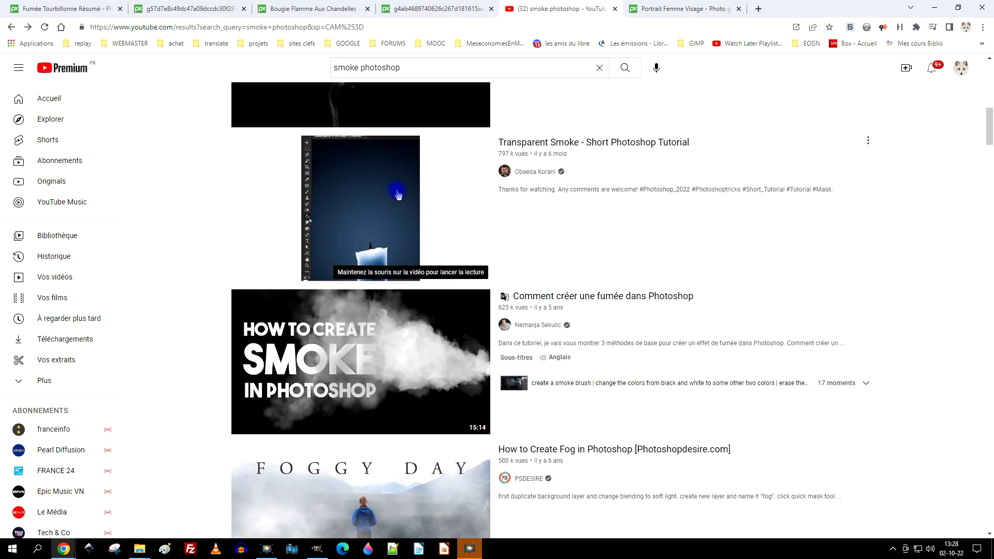
mouse_move(309, 220)
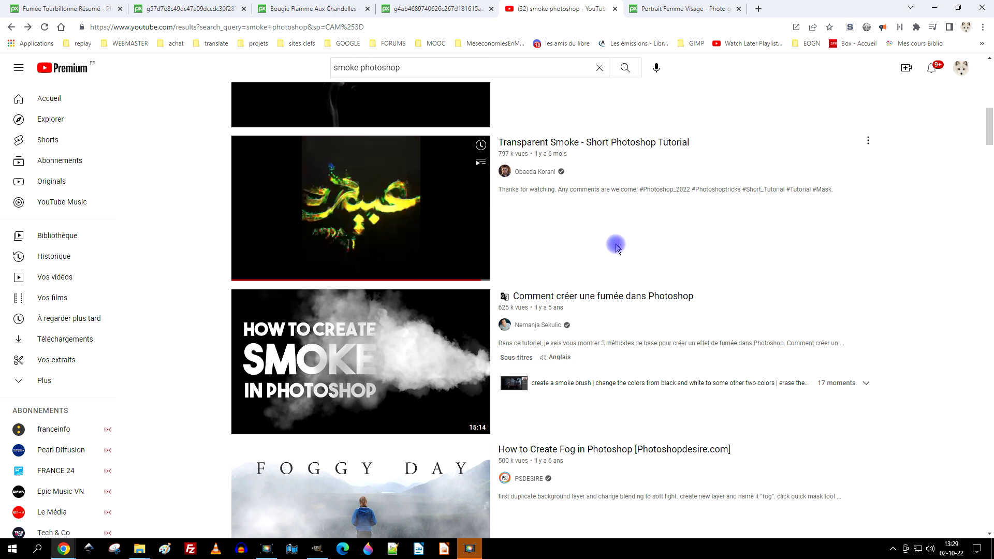
click(317, 547)
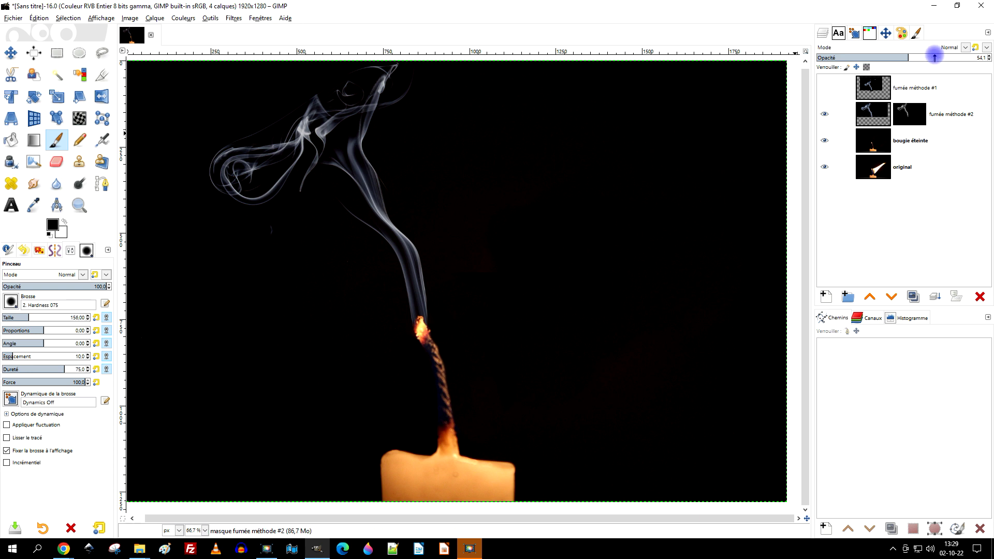